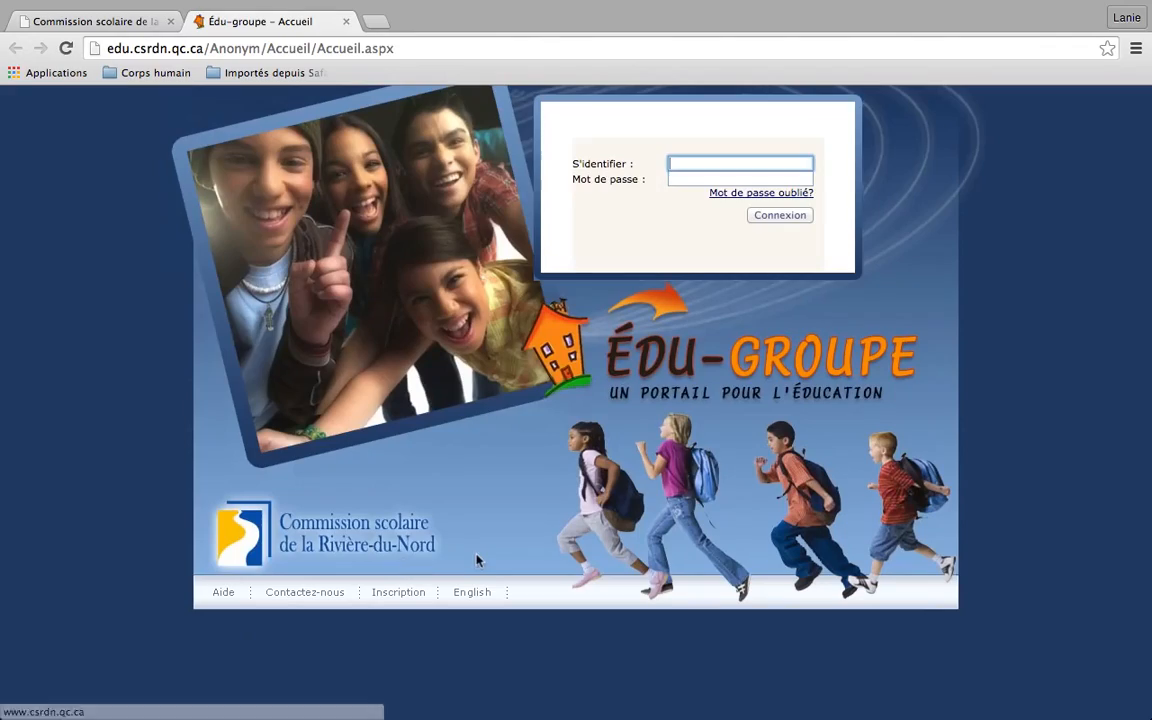
# Log in to the Édu-Groupe teacher portal with the teacher's username and password
pyautogui.press('Tab')
pyautogui.write('•••••••••')
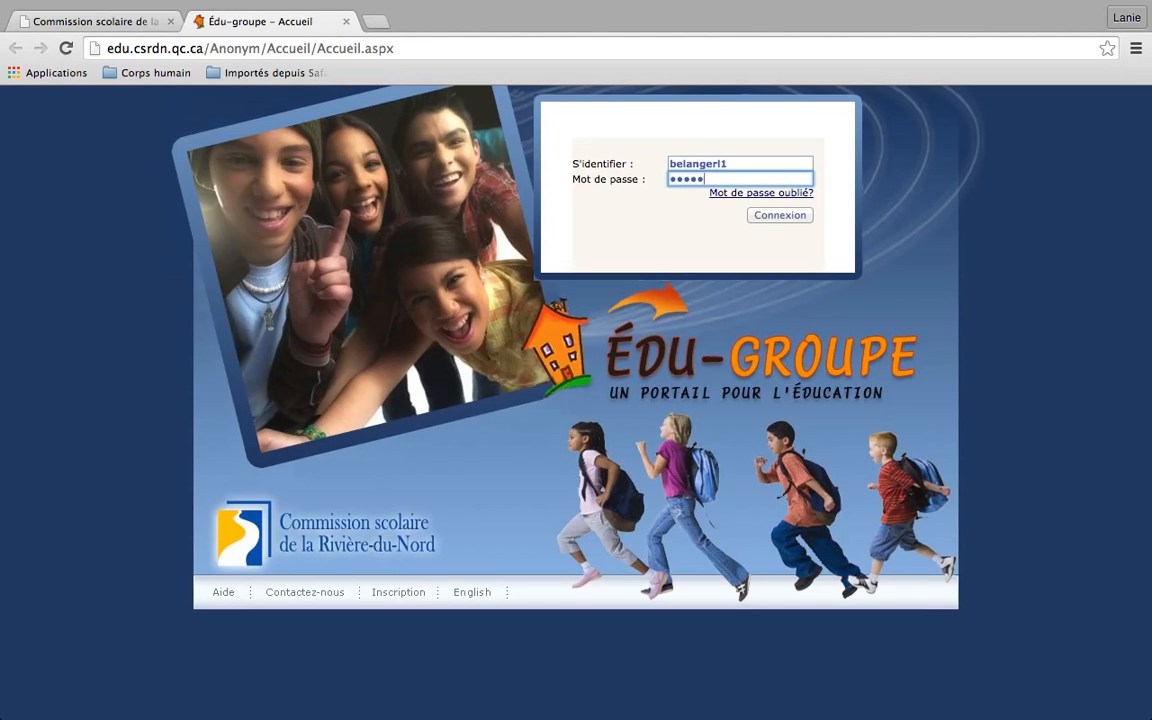
pyautogui.press('Return')
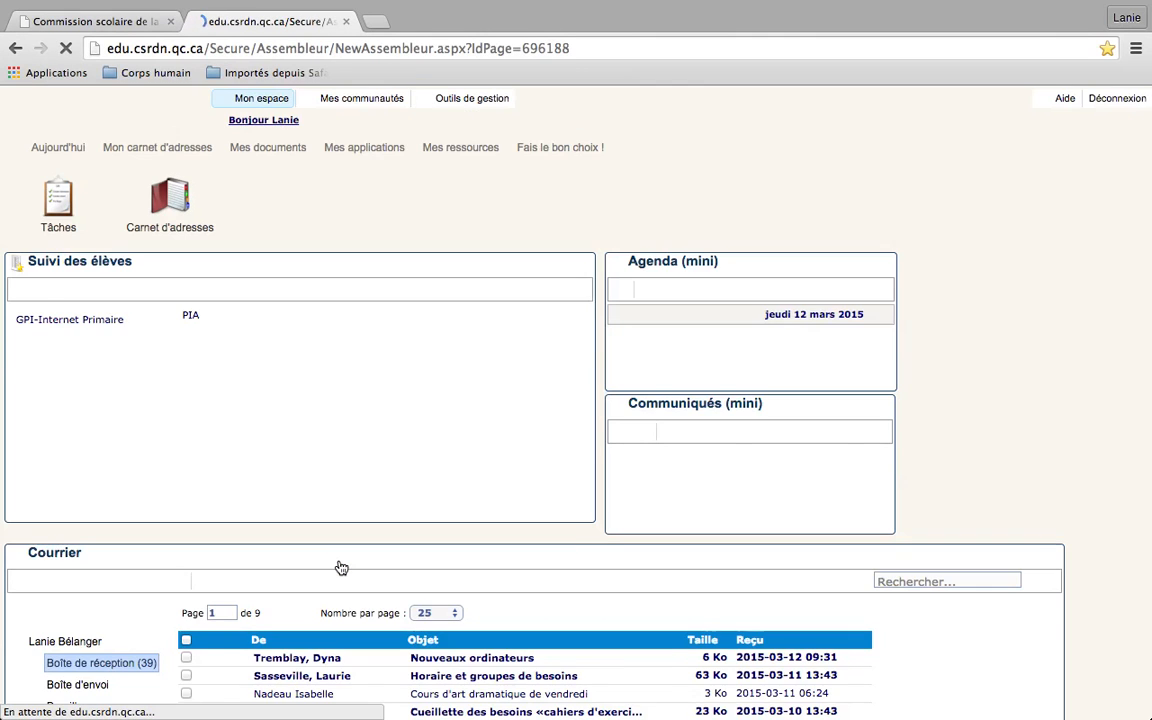
# Go to Mes ressources and launch the Bitstrips link under Ressources pour les enseignants
pyautogui.click(455, 148)
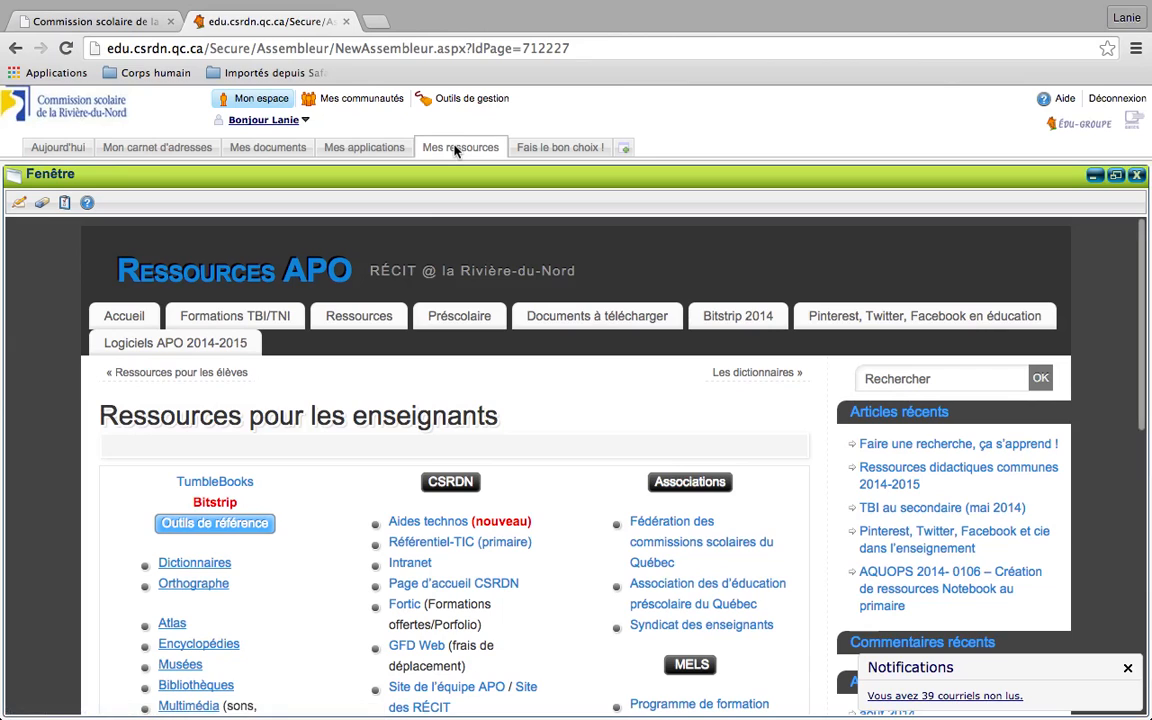
pyautogui.click(221, 504)
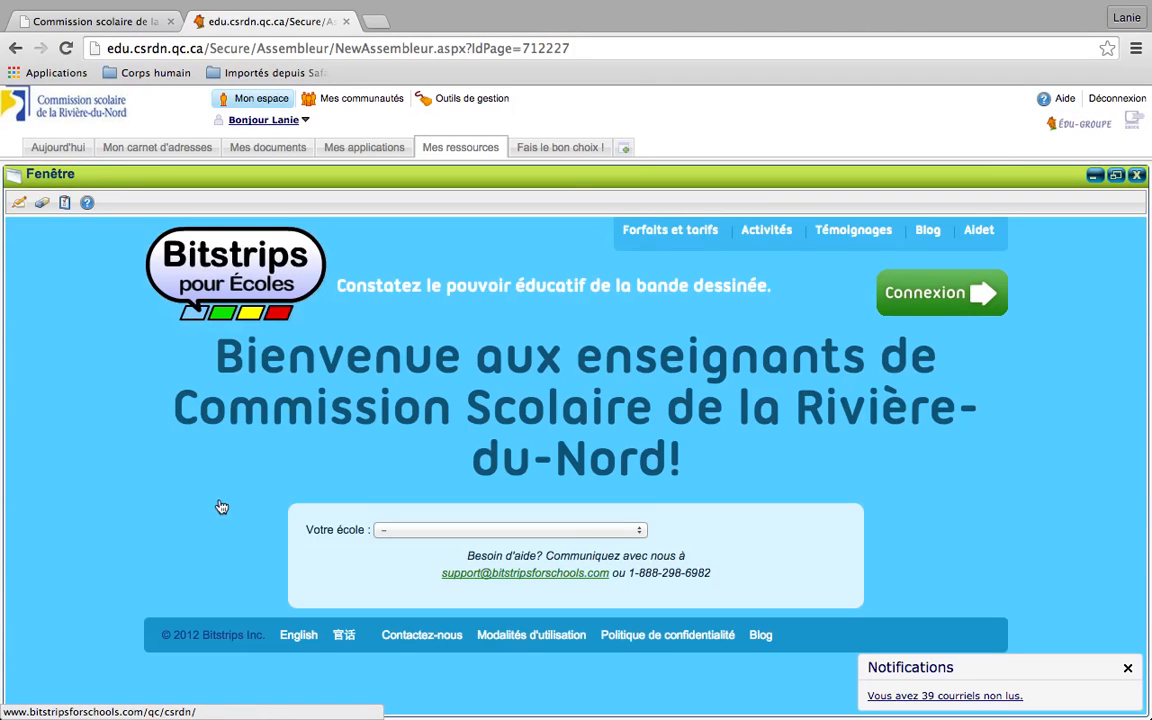
# Choose Volière as the school and submit the teacher's work e-mail username
pyautogui.click(639, 530)
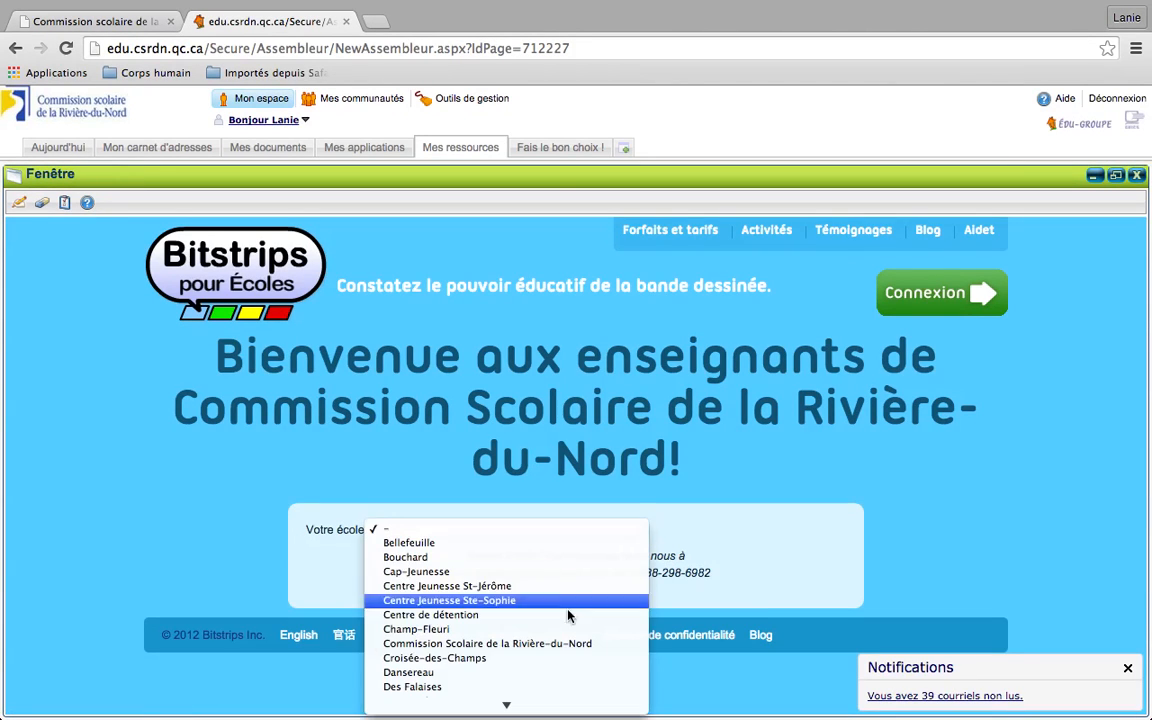
pyautogui.scroll(-10, 565, 615)
pyautogui.scroll(-3, 561, 621)
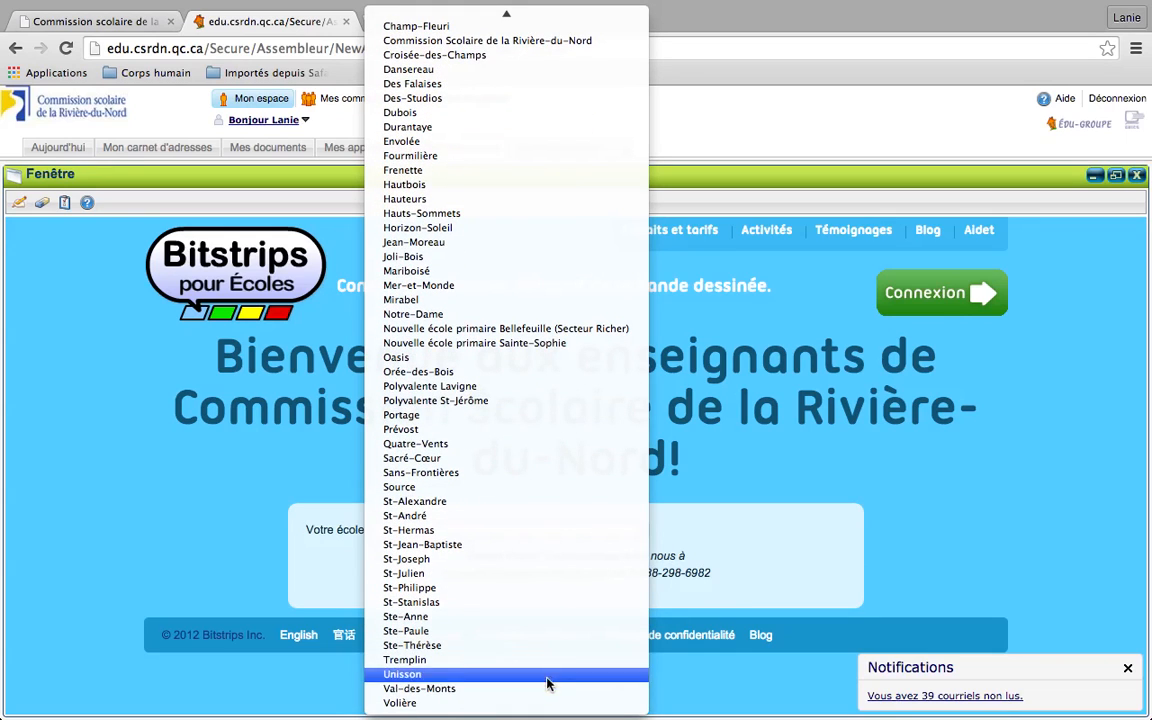
pyautogui.click(545, 703)
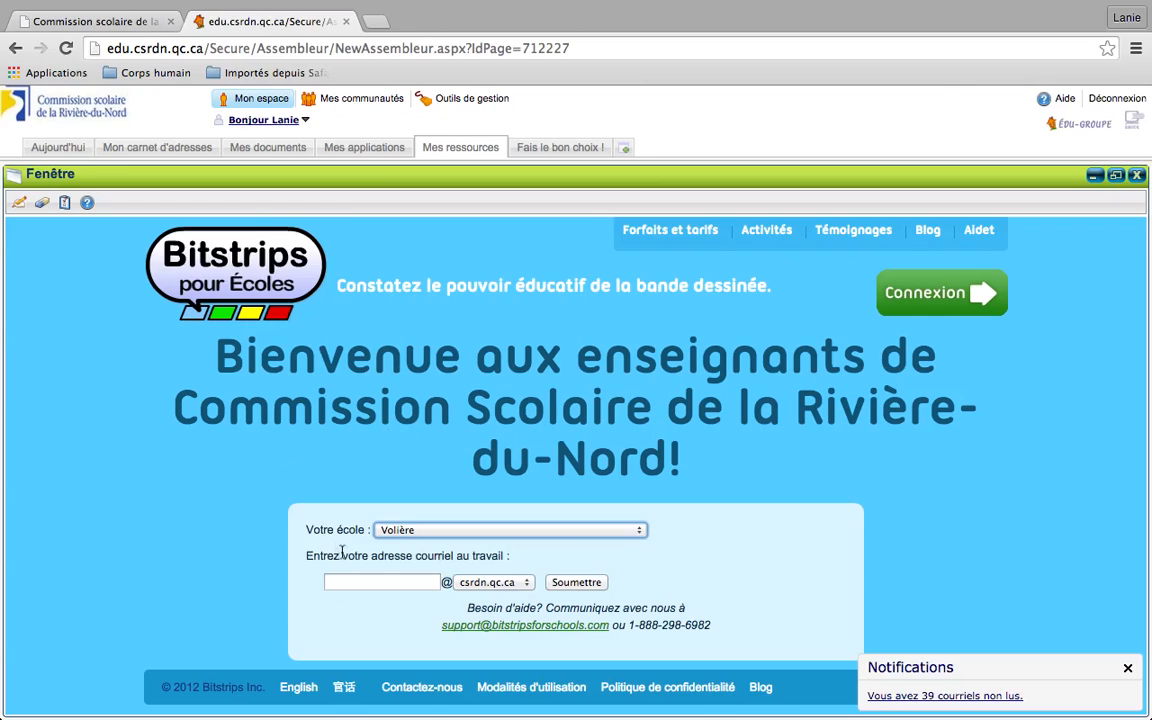
pyautogui.click(358, 576)
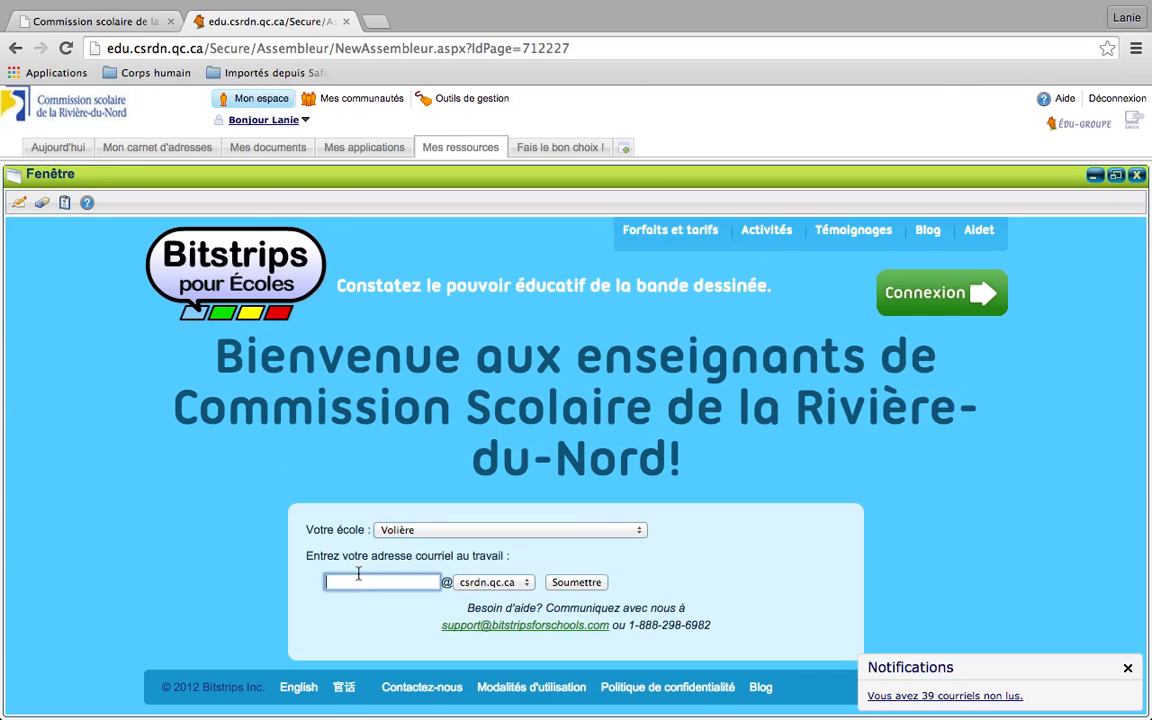
pyautogui.click(581, 586)
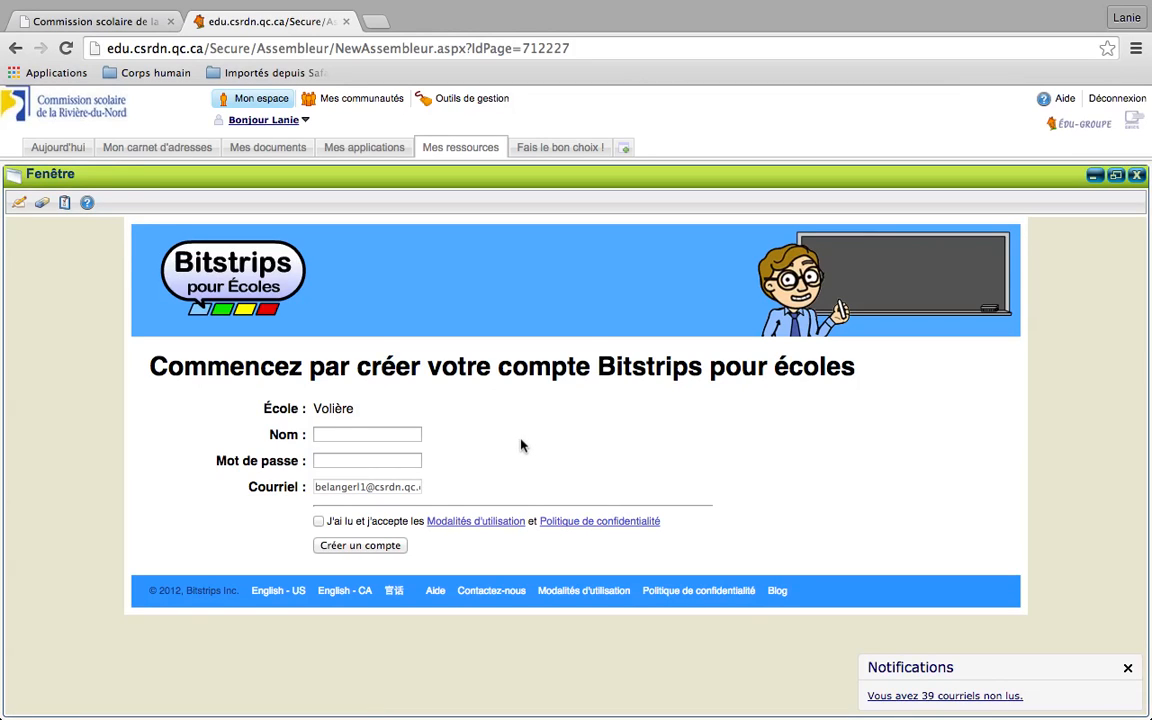
# Enter the teacher's display name and a password, accept the terms, and create the account
pyautogui.click(361, 434)
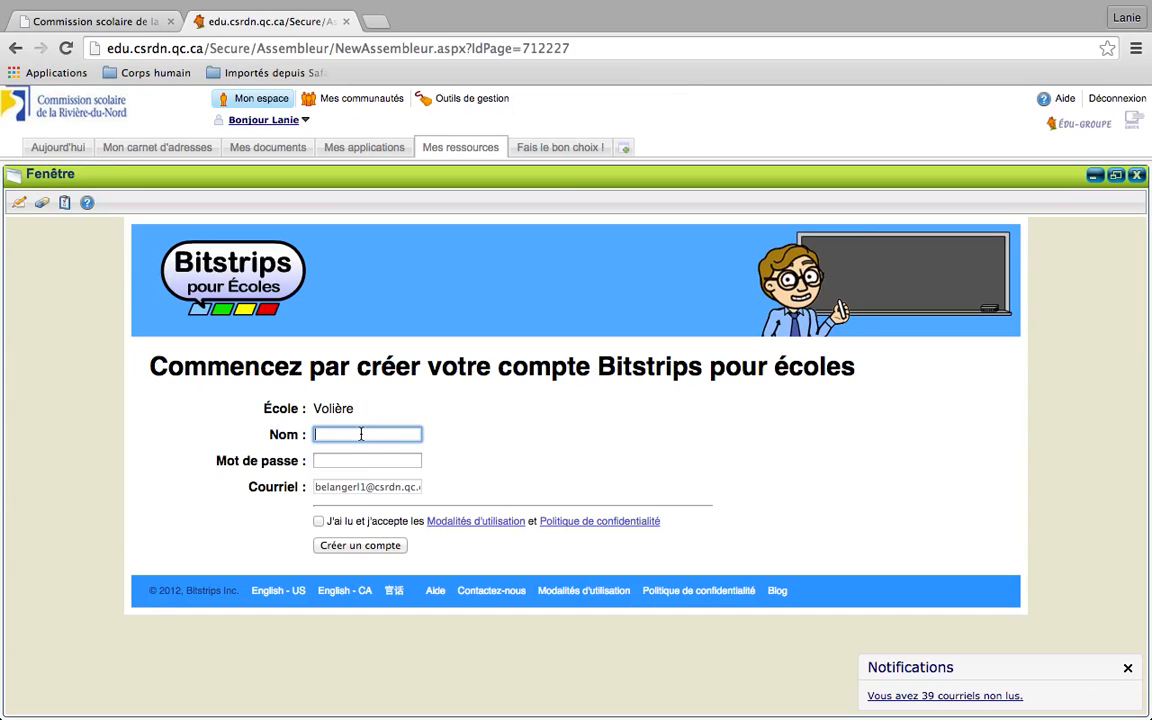
pyautogui.write('Mme Bélanger')
pyautogui.click(363, 461)
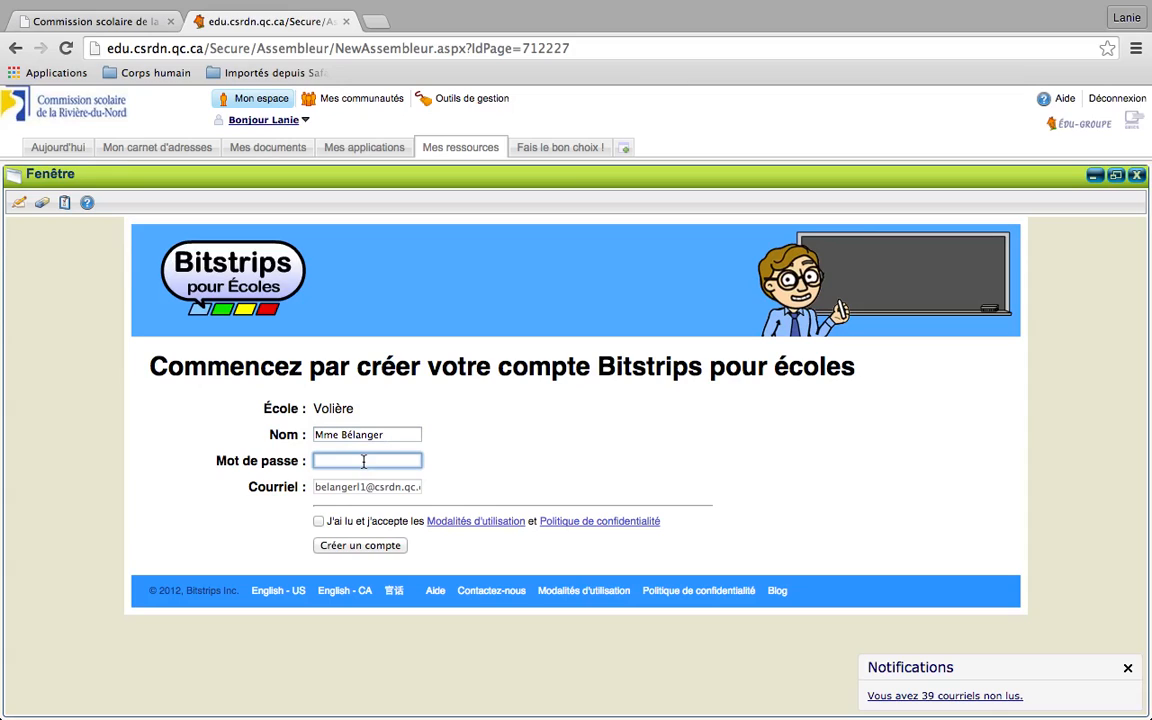
pyautogui.write('••••••')
pyautogui.click(319, 522)
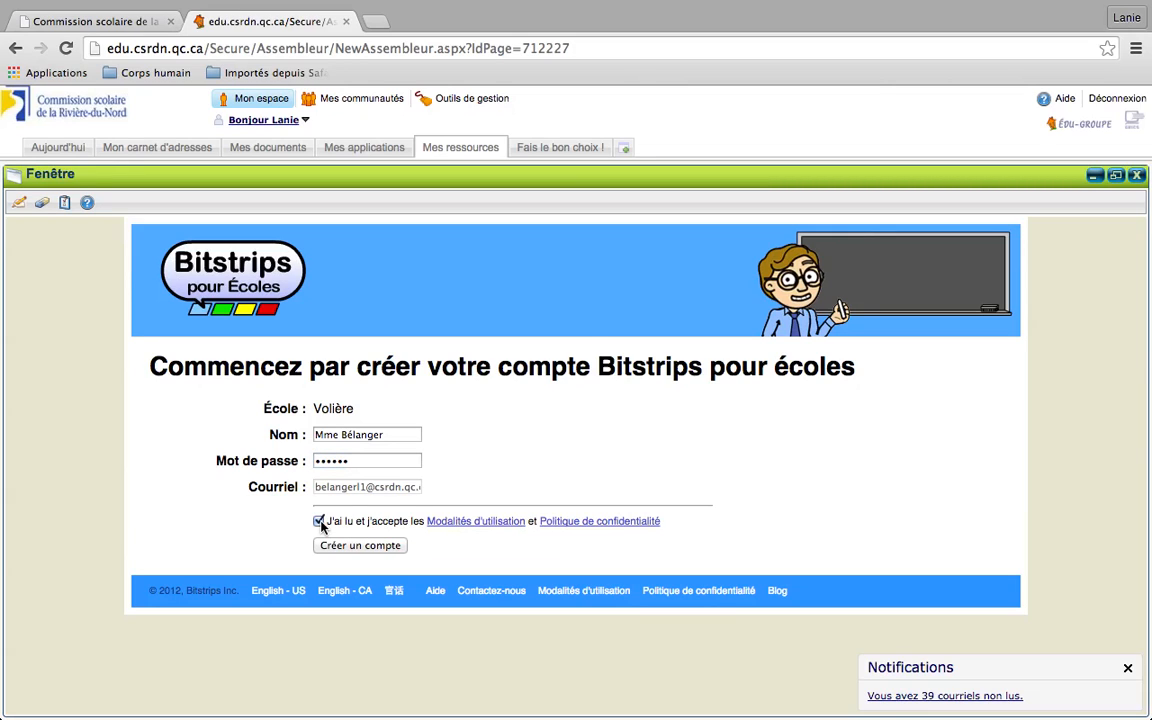
pyautogui.click(335, 551)
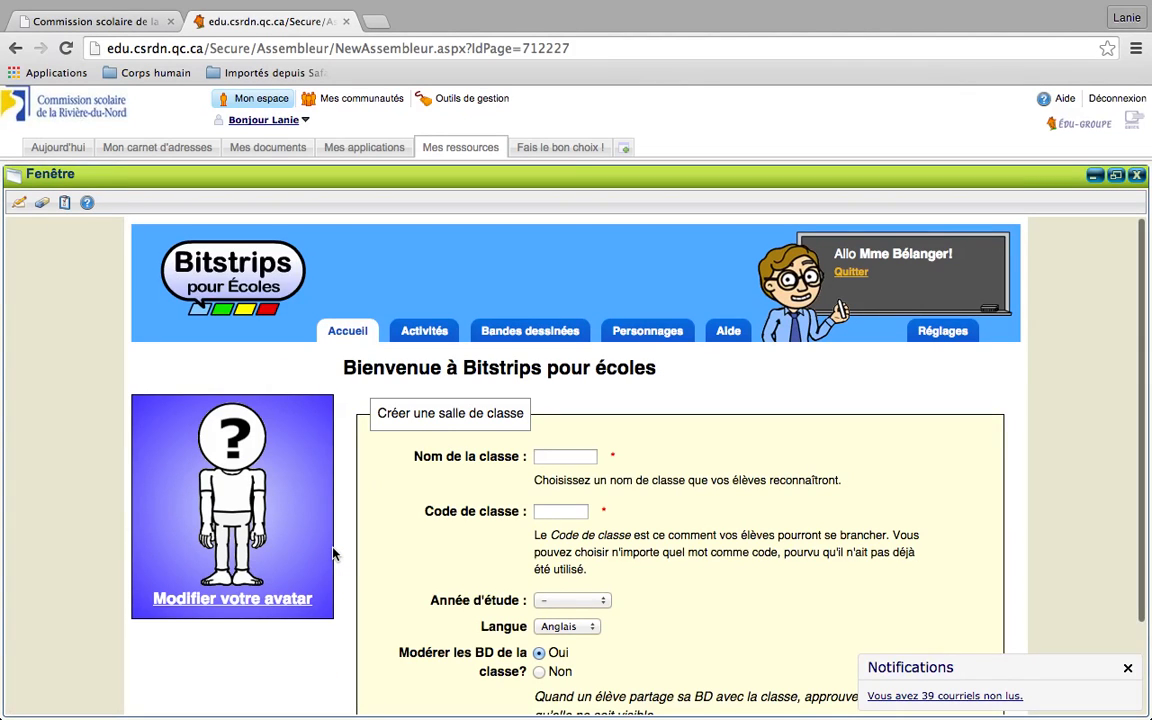
# Fill the classroom form with name 502, grade 5e année, and class code 5025
pyautogui.scroll(-2, 335, 553)
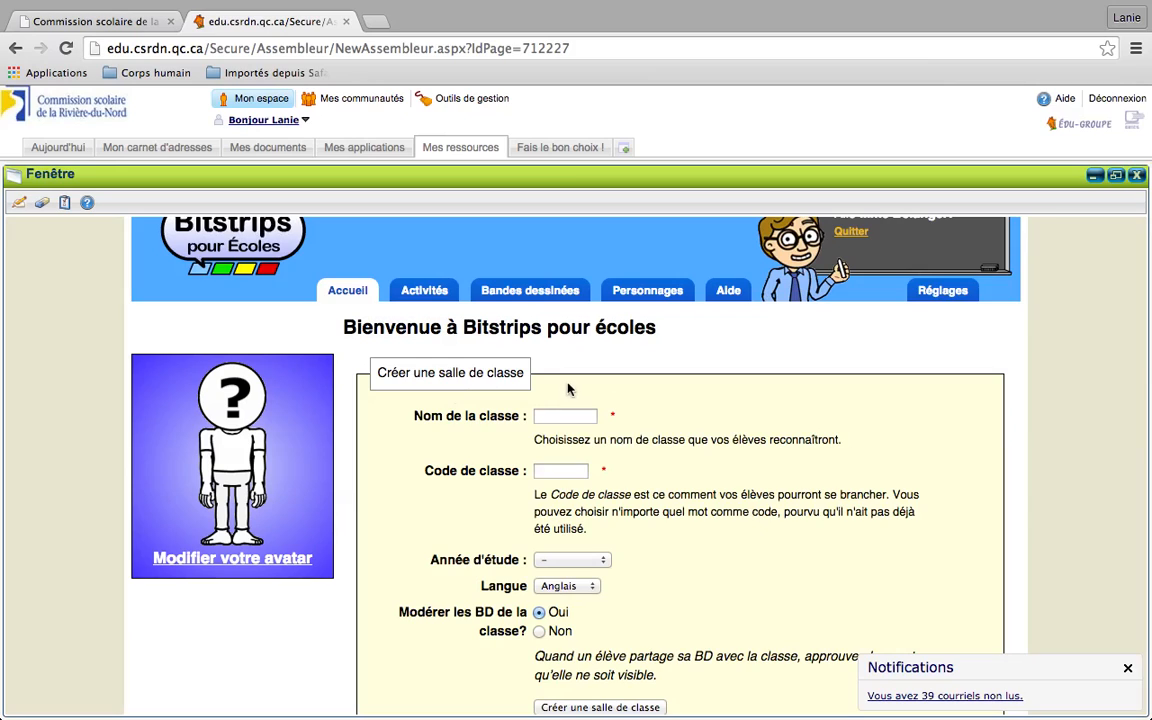
pyautogui.click(575, 414)
pyautogui.write('502')
pyautogui.click(571, 474)
pyautogui.write('502')
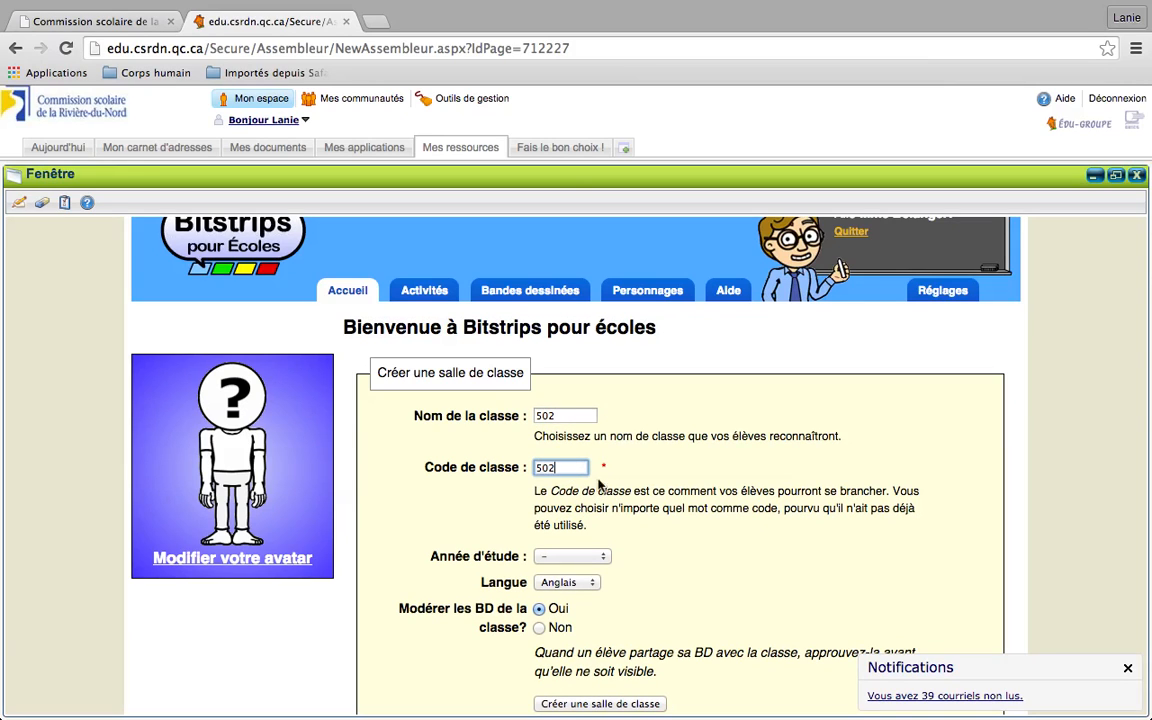
pyautogui.click(603, 556)
pyautogui.click(597, 628)
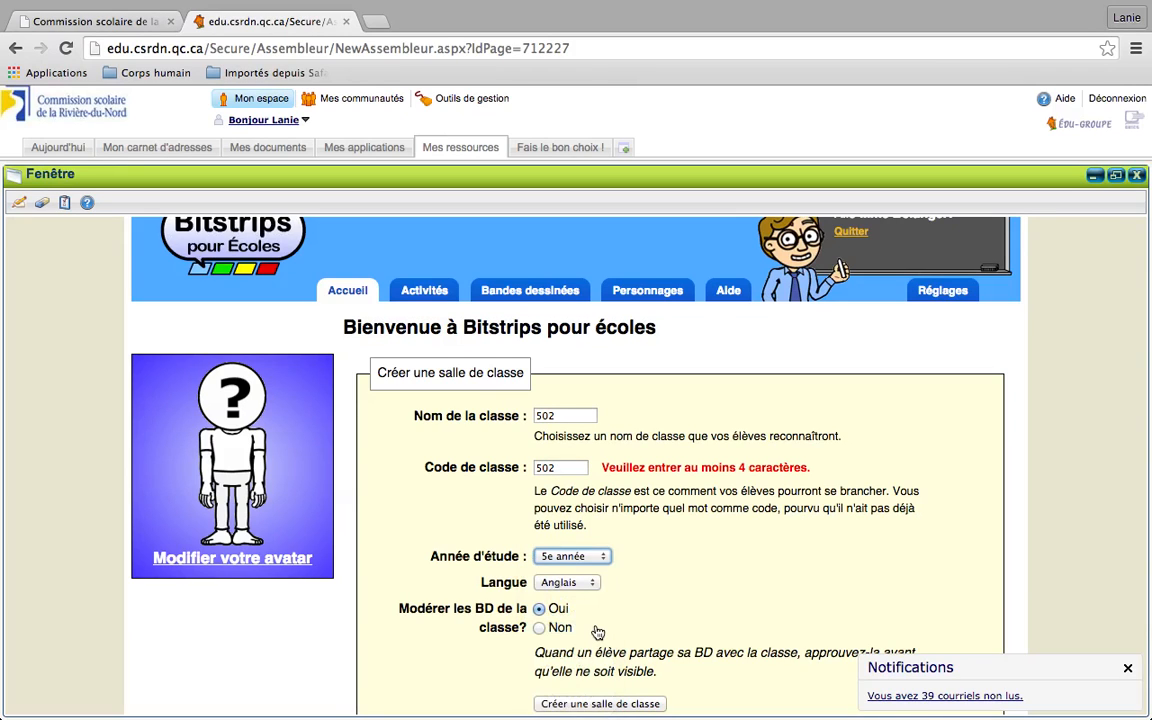
pyautogui.click(564, 469)
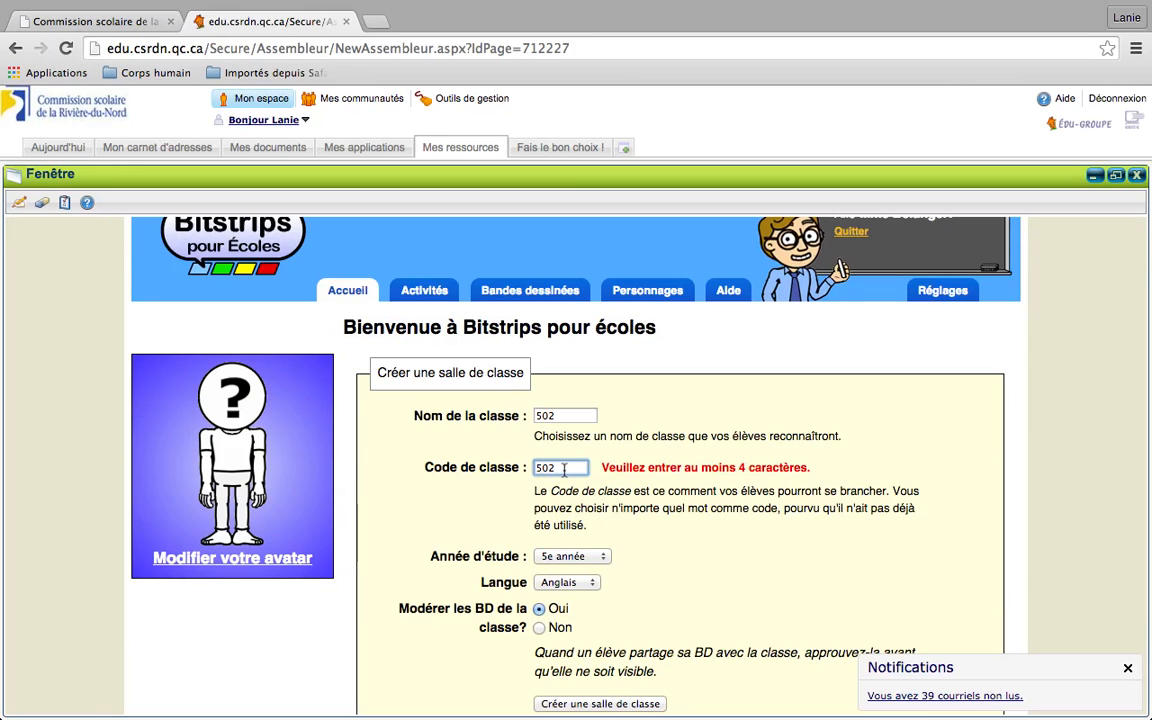
pyautogui.write('5')
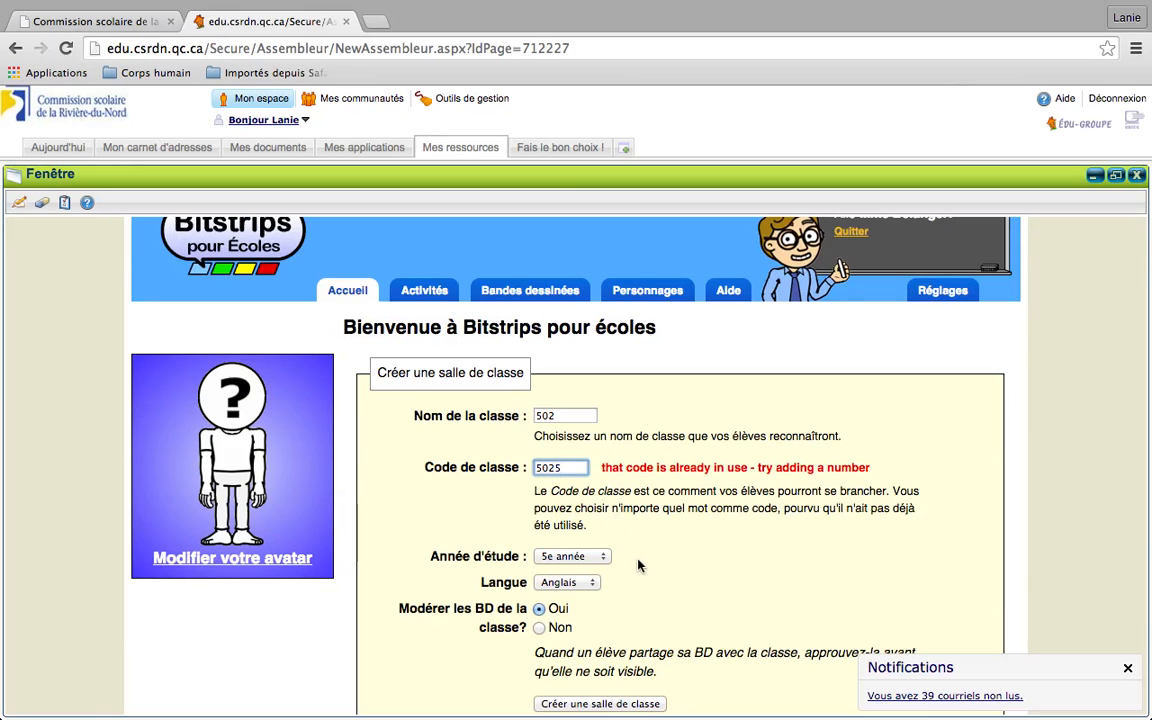
pyautogui.scroll(-2, 640, 565)
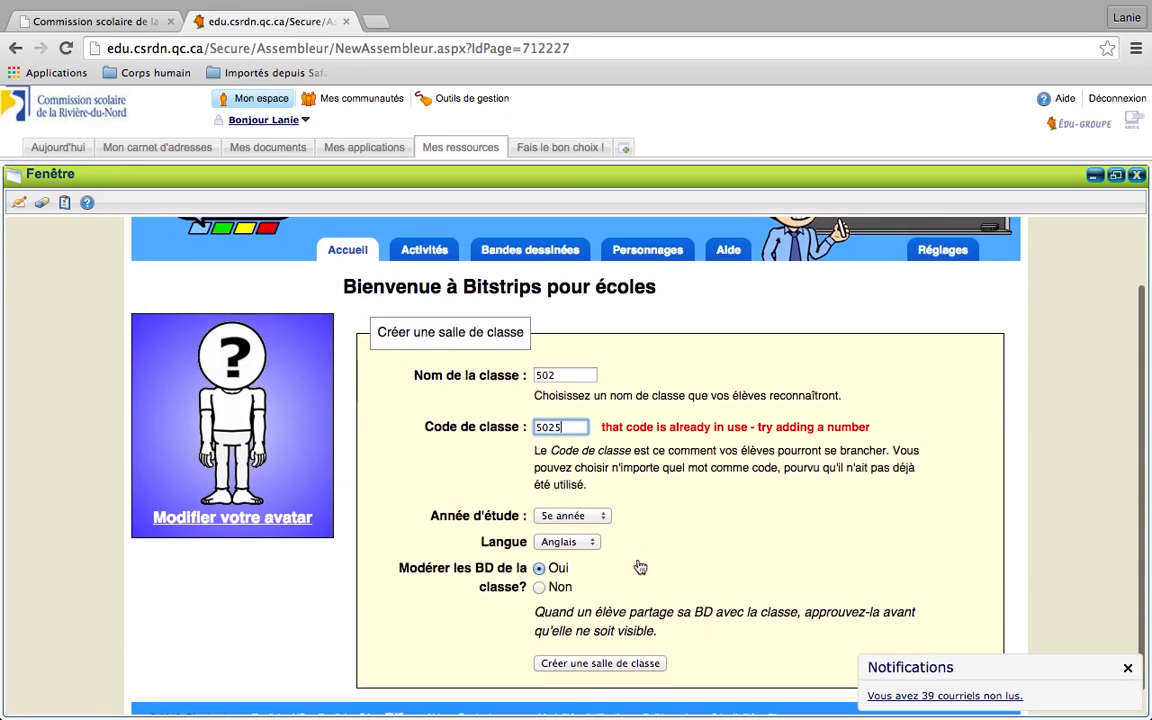
# Set the class language to Français and try replacement codes for the rejected 5025
pyautogui.click(591, 545)
pyautogui.click(588, 557)
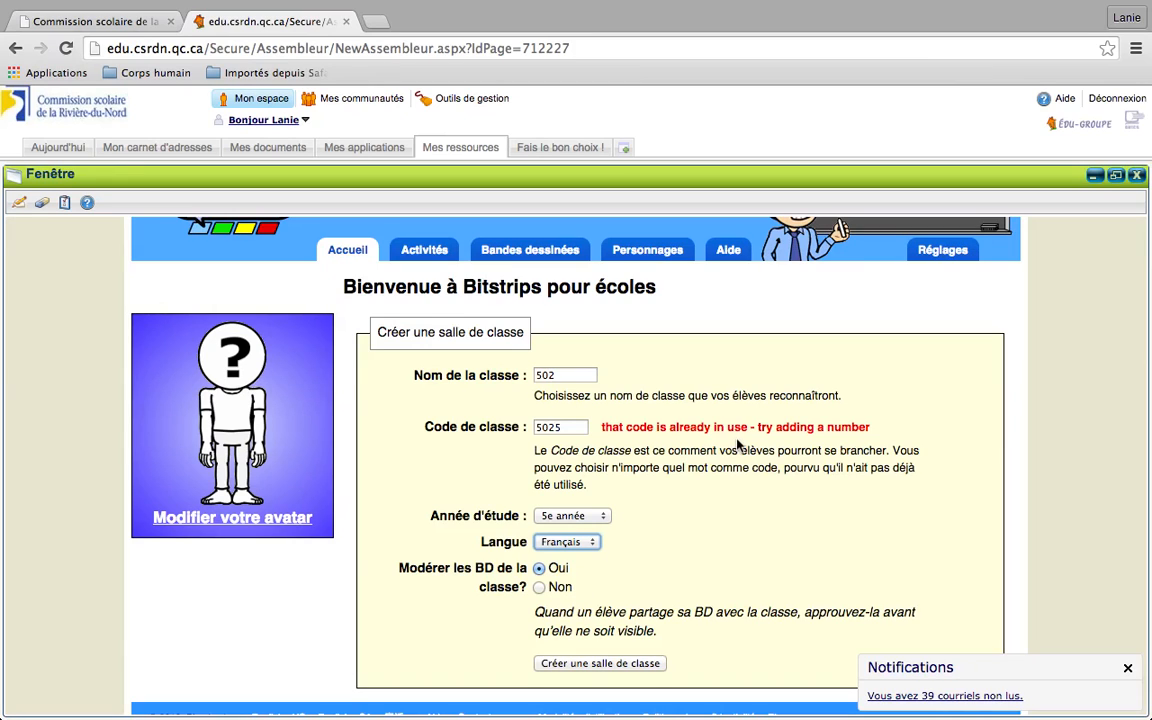
pyautogui.moveTo(571, 430); pyautogui.dragTo(527, 430)
pyautogui.press('BackSpace')
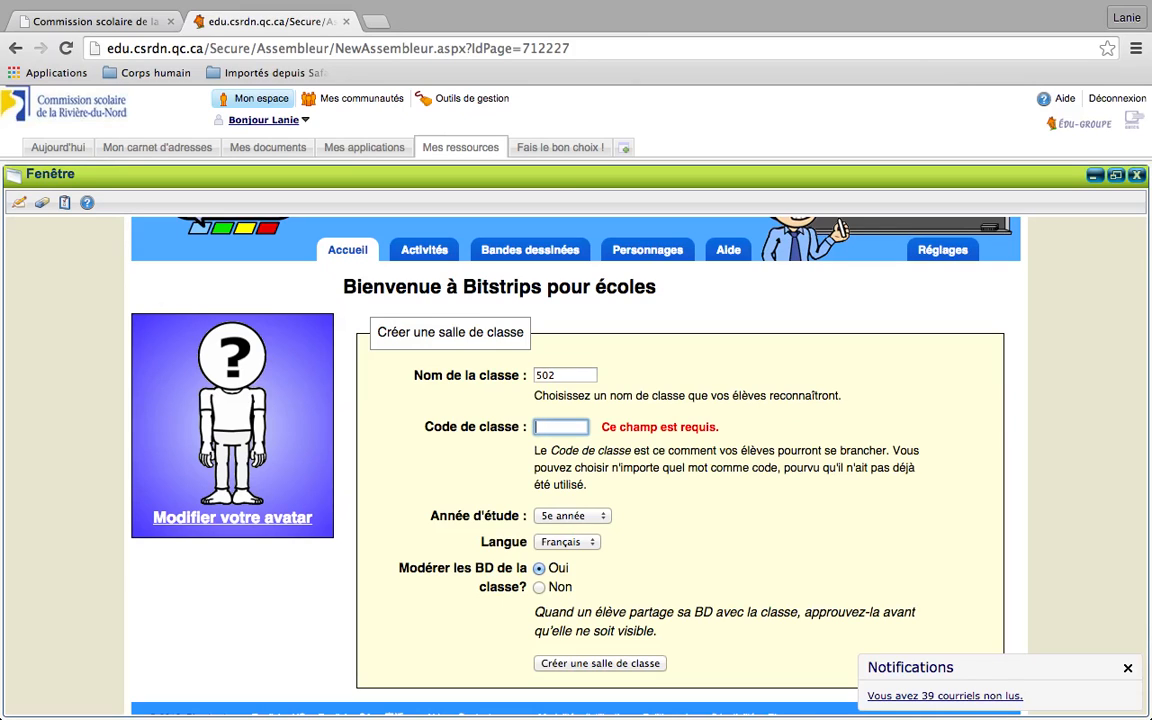
pyautogui.write('I')
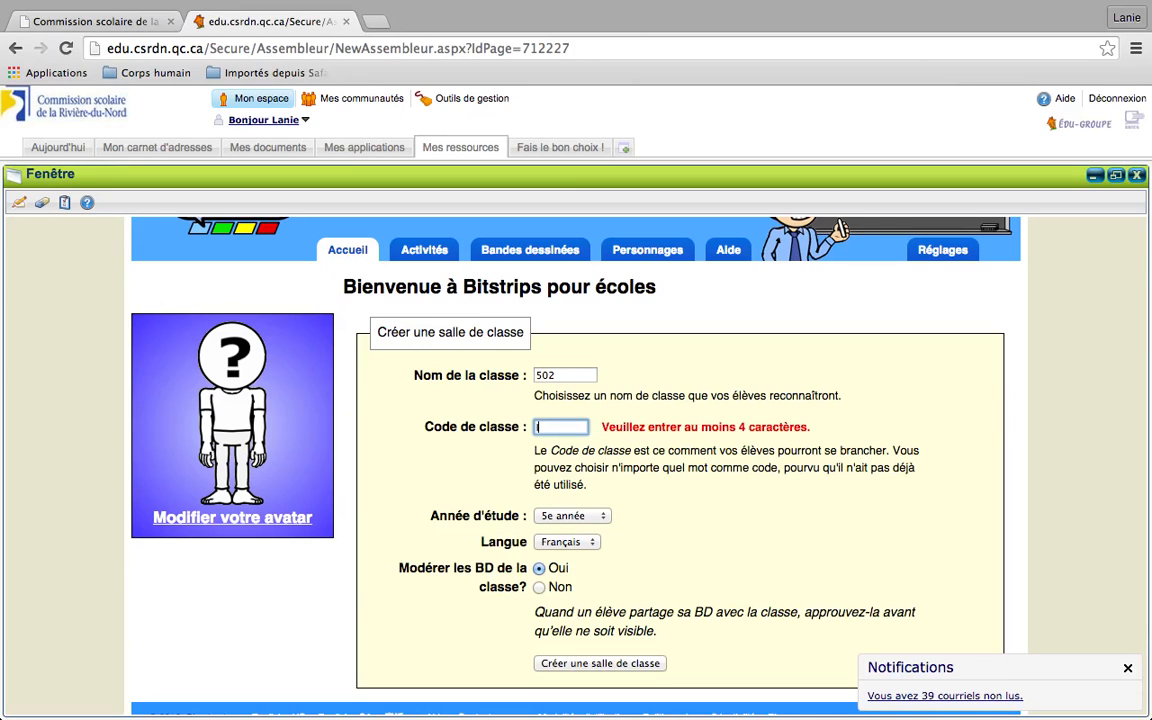
pyautogui.write('ronman')
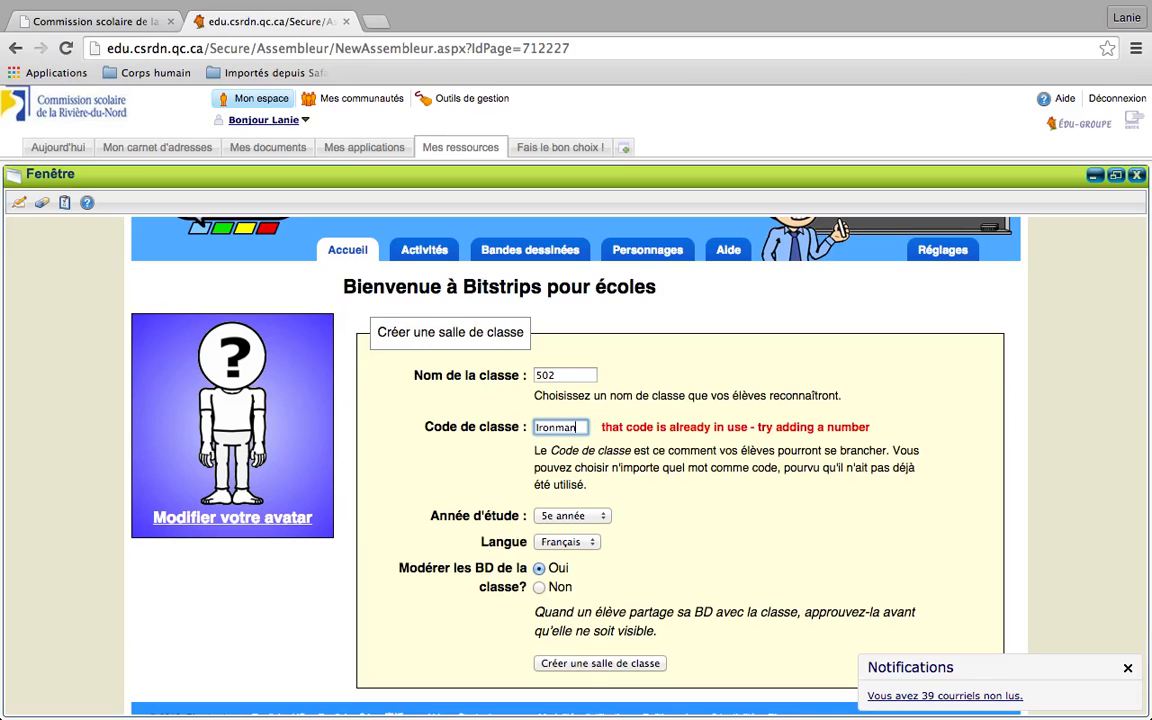
pyautogui.press('BackSpace')
pyautogui.press('BackSpace')
pyautogui.press('BackSpace')
pyautogui.press('BackSpace')
pyautogui.press('BackSpace')
pyautogui.press('BackSpace')
pyautogui.press('BackSpace')
# Enter a final unused four-character class code and create classroom 502
pyautogui.press('BackSpace')
pyautogui.press('BackSpace')
pyautogui.press('BackSpace')
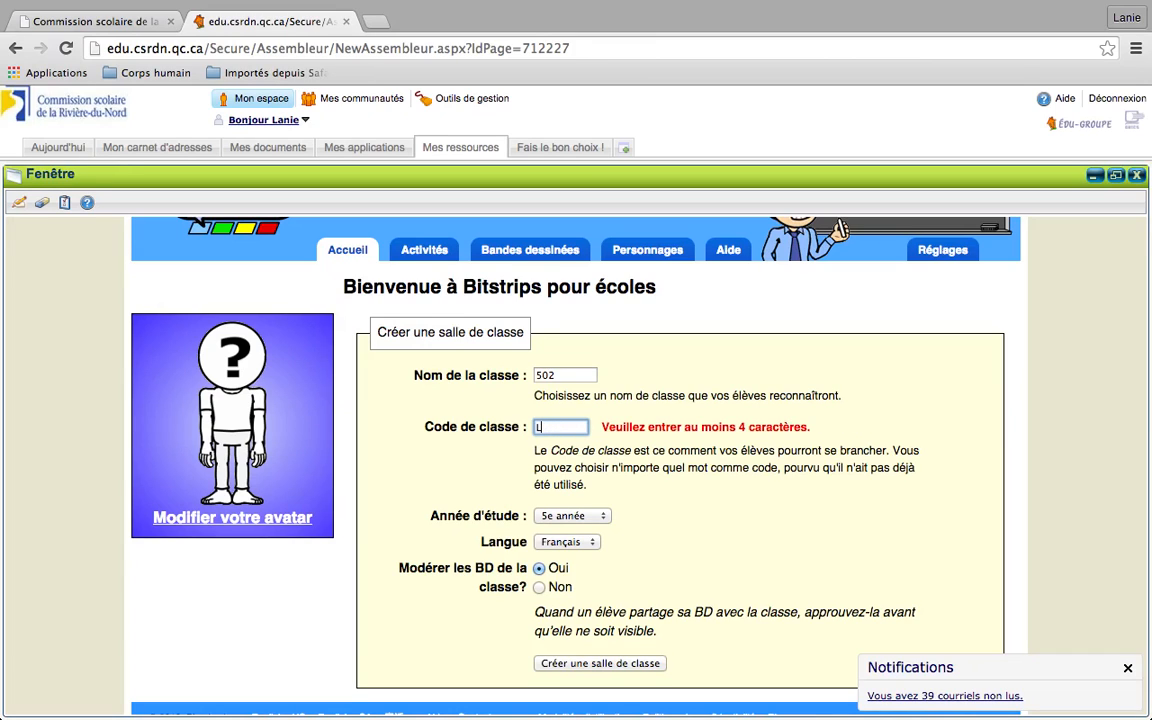
pyautogui.press('BackSpace')
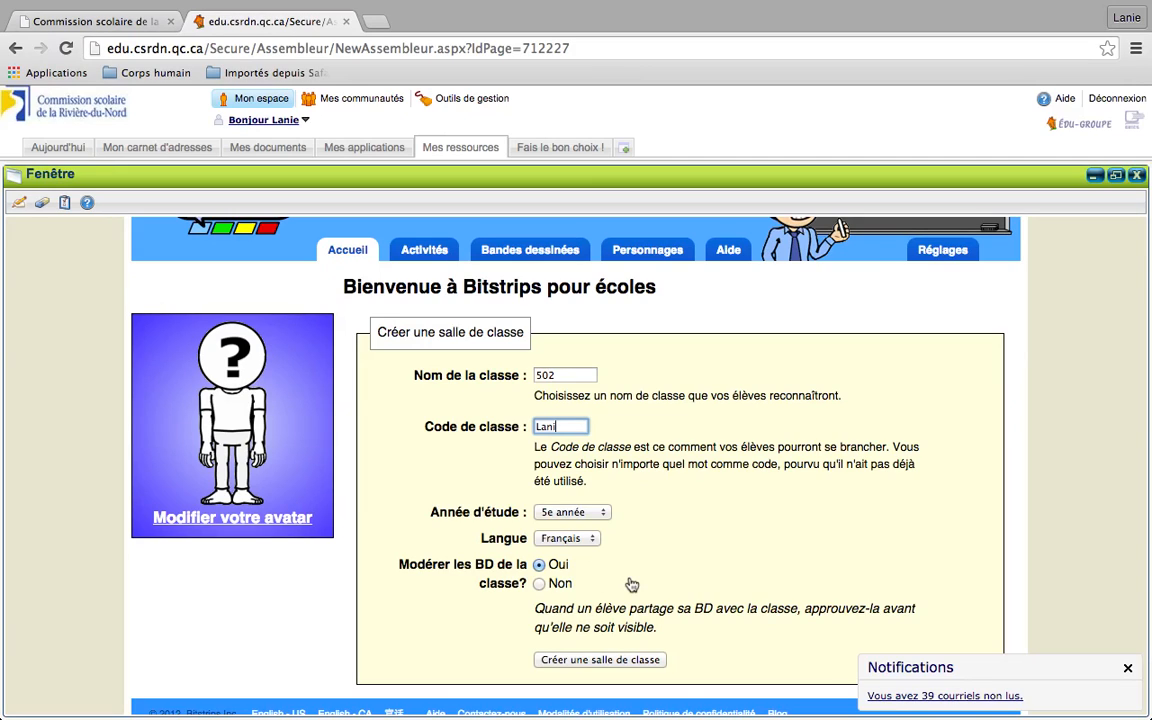
pyautogui.scroll(-1, 632, 584)
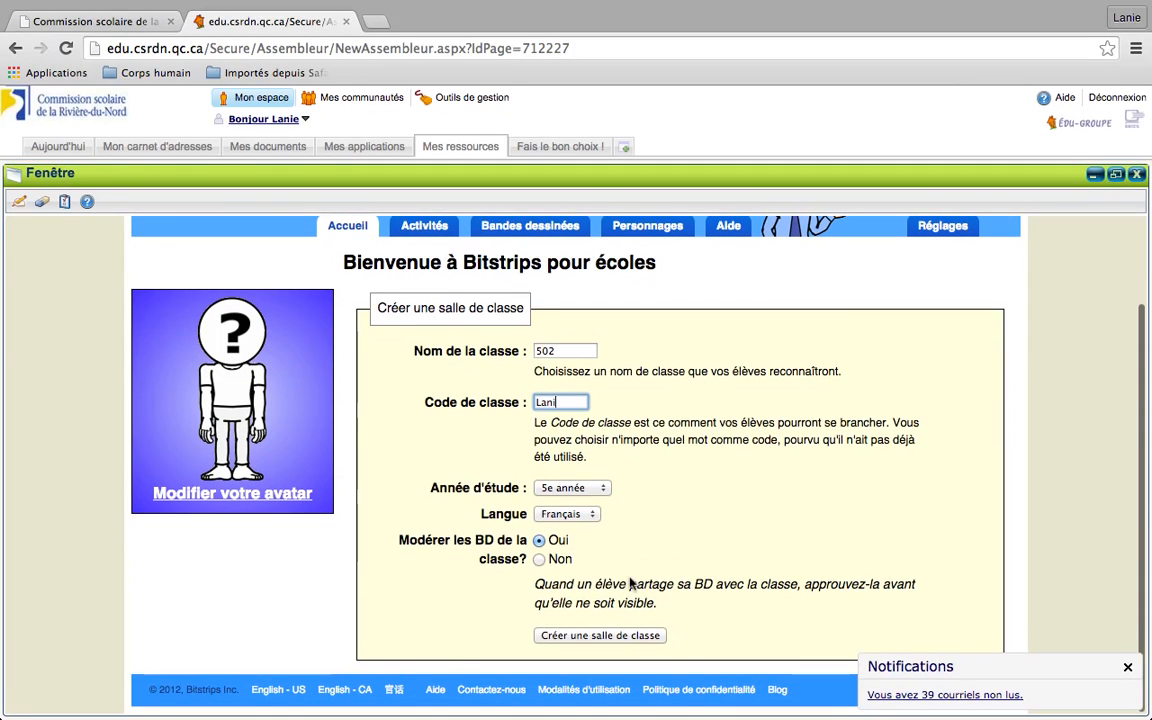
pyautogui.click(628, 640)
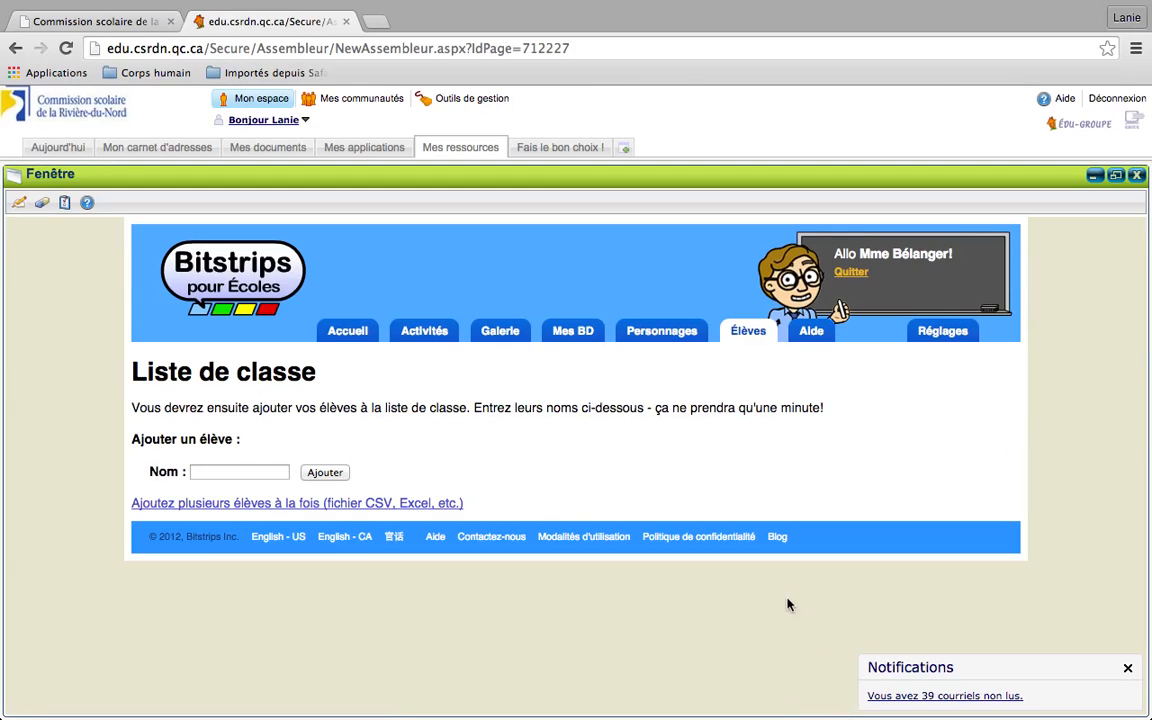
# Add the first two students to the class list by name
pyautogui.click(221, 475)
pyautogui.write('Mar')
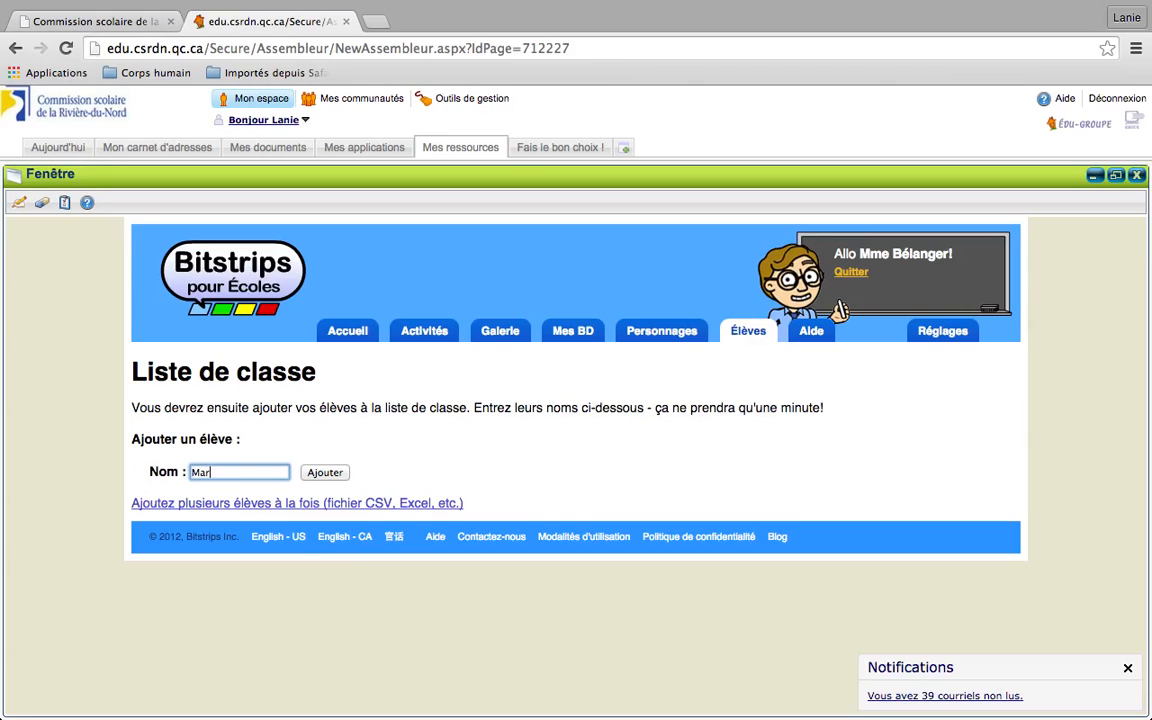
pyautogui.write('ie-Soleil')
pyautogui.click(323, 474)
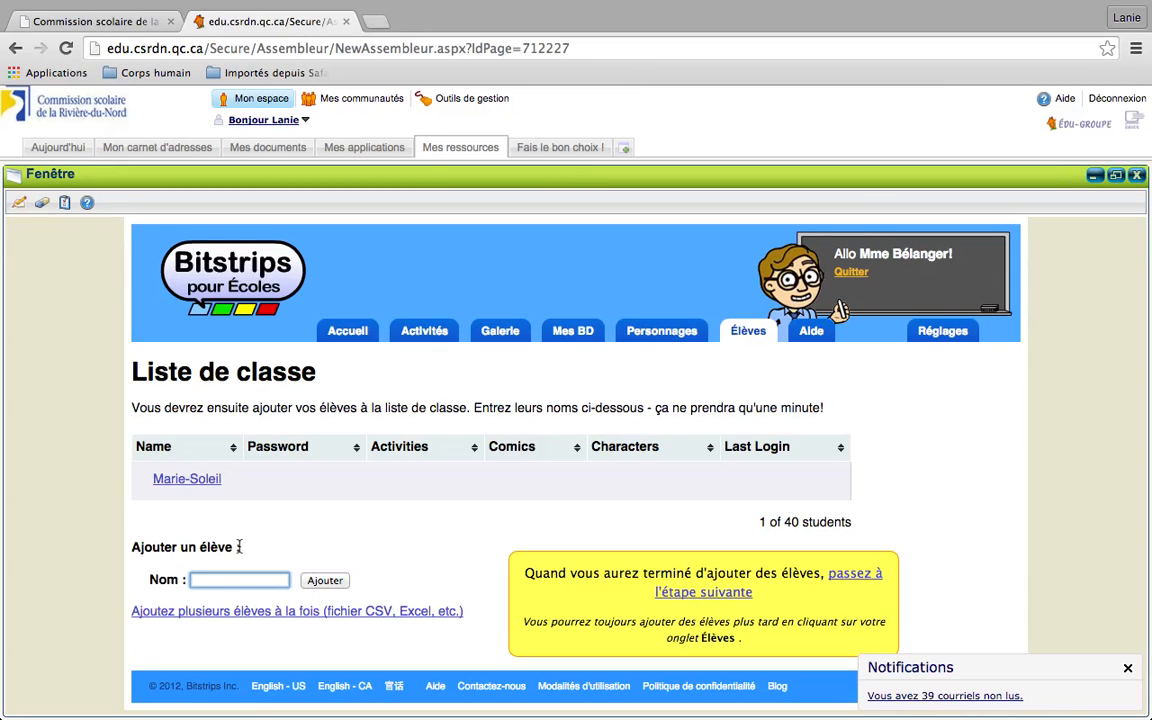
pyautogui.write('m')
pyautogui.press('BackSpace')
pyautogui.write('Matthew')
pyautogui.click(325, 580)
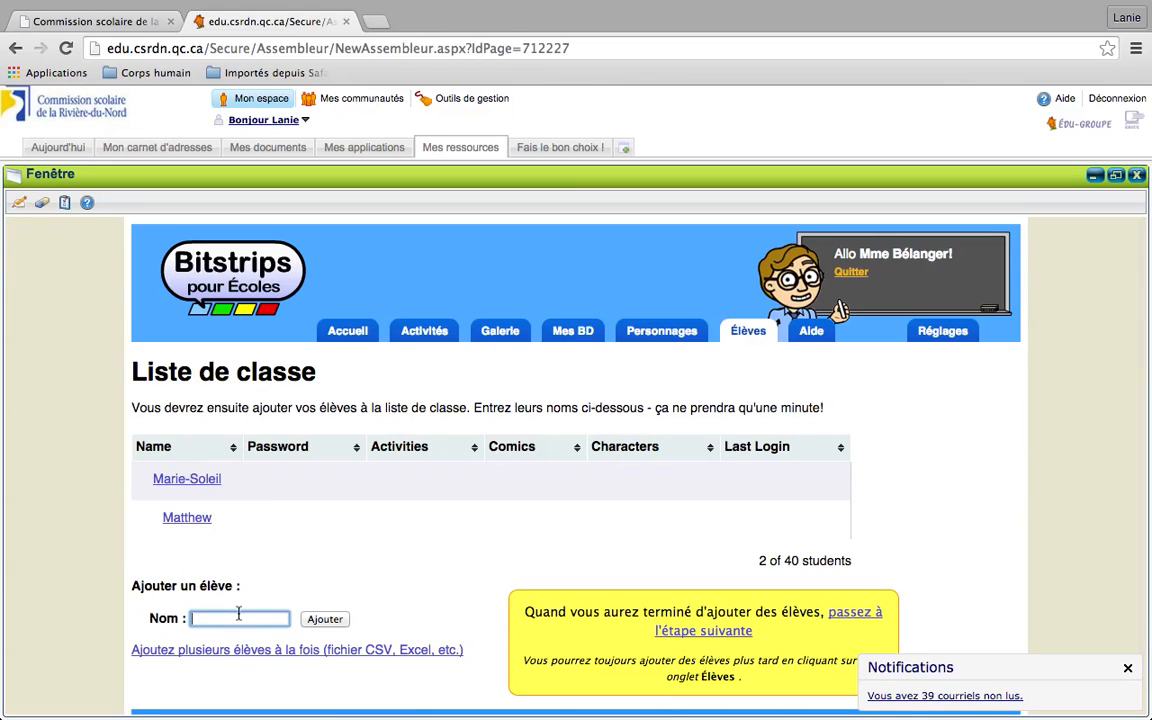
# Add the third and fourth students, bringing the class list to 4 of 40
pyautogui.write('Annie-Kym')
pyautogui.press('Return')
pyautogui.write('Maude')
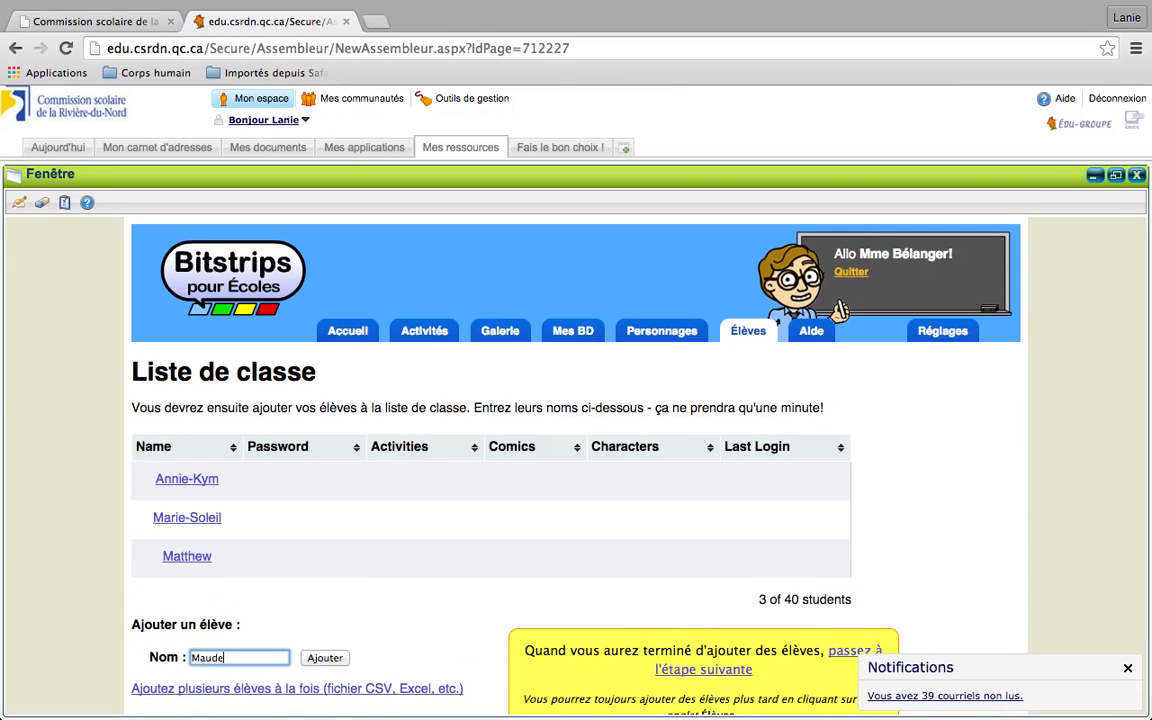
pyautogui.press('Return')
pyautogui.scroll(-2, 314, 620)
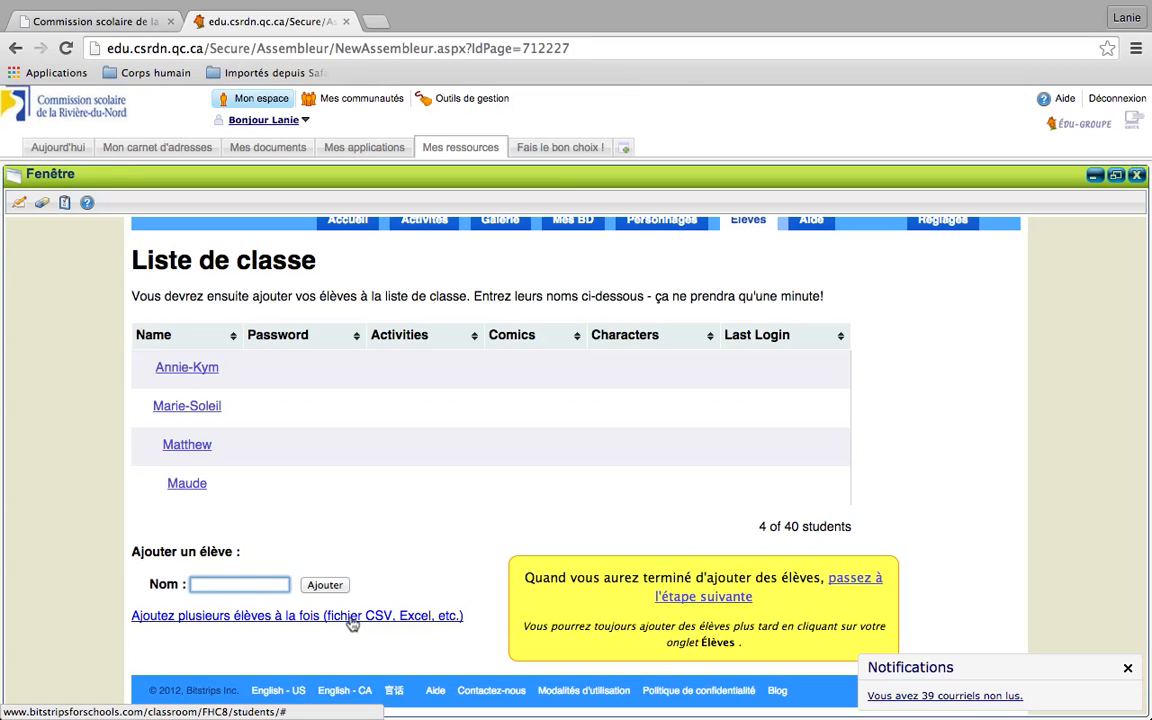
pyautogui.click(856, 589)
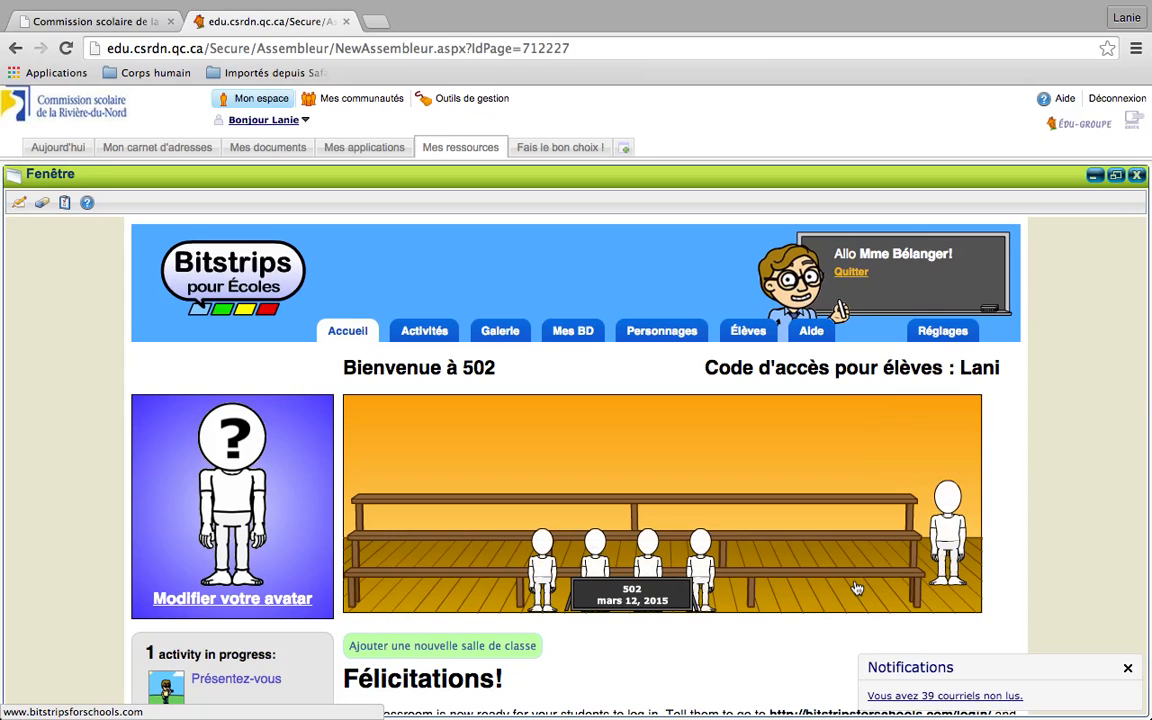
# Scroll down the 502 classroom home to the Félicitations message with four seated students
pyautogui.moveTo(950, 536)
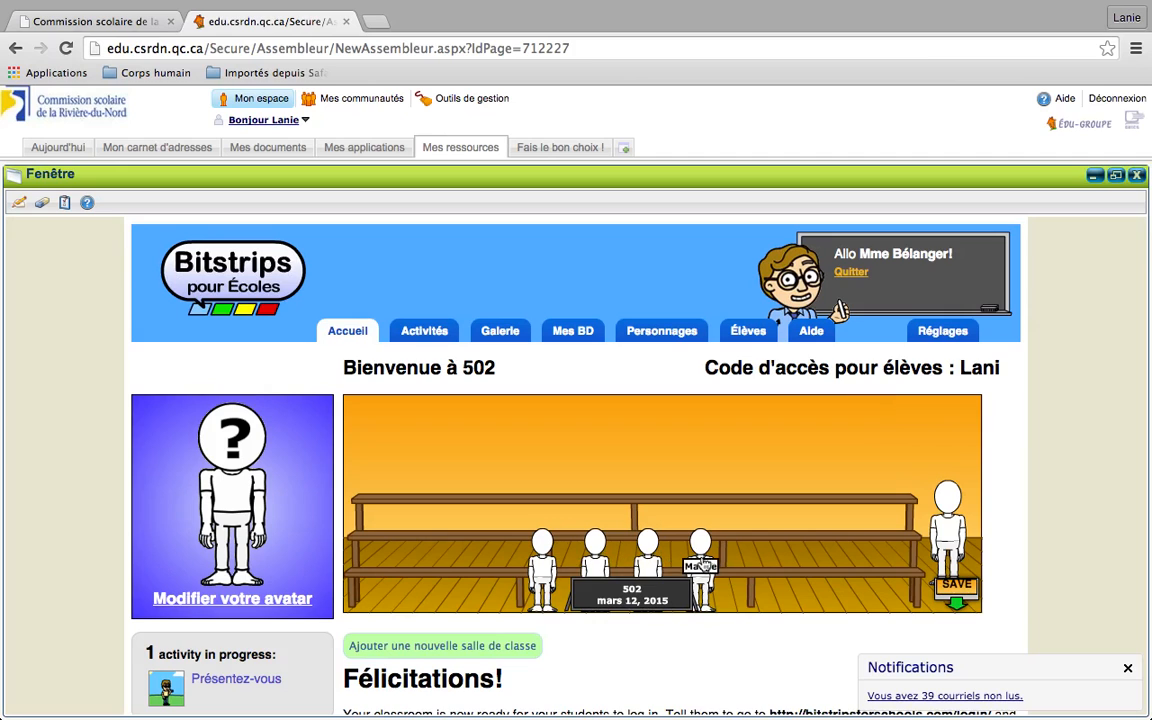
pyautogui.scroll(-2, 481, 535)
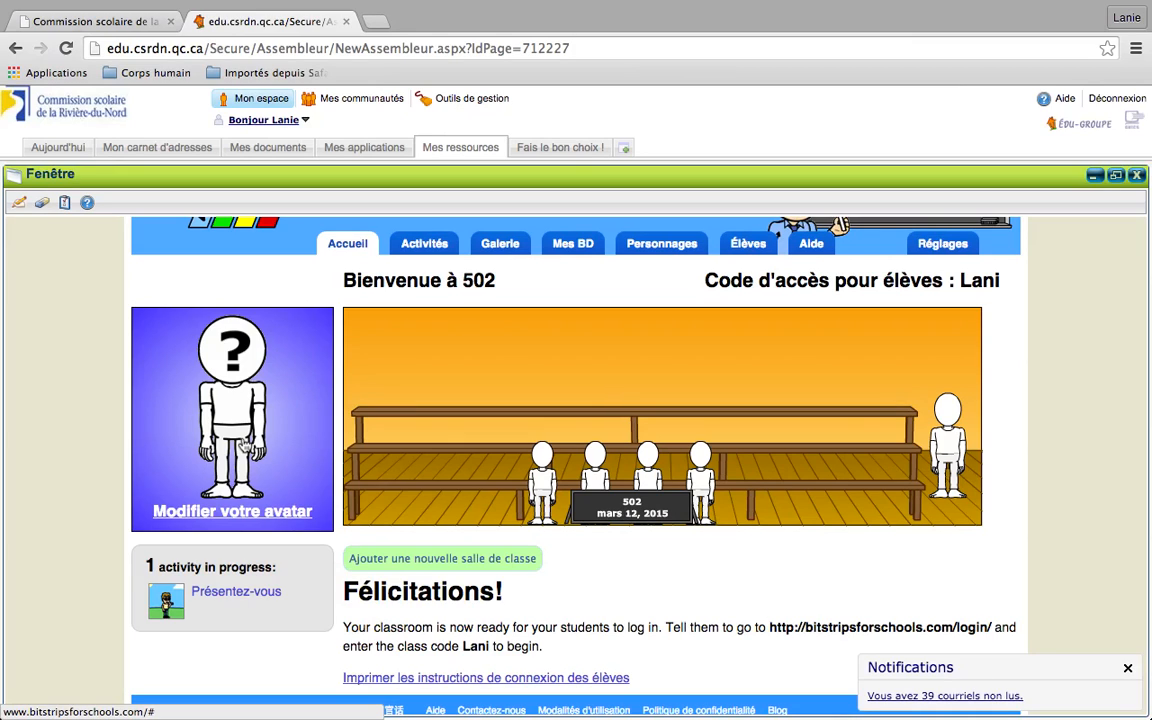
pyautogui.scroll(-1, 244, 447)
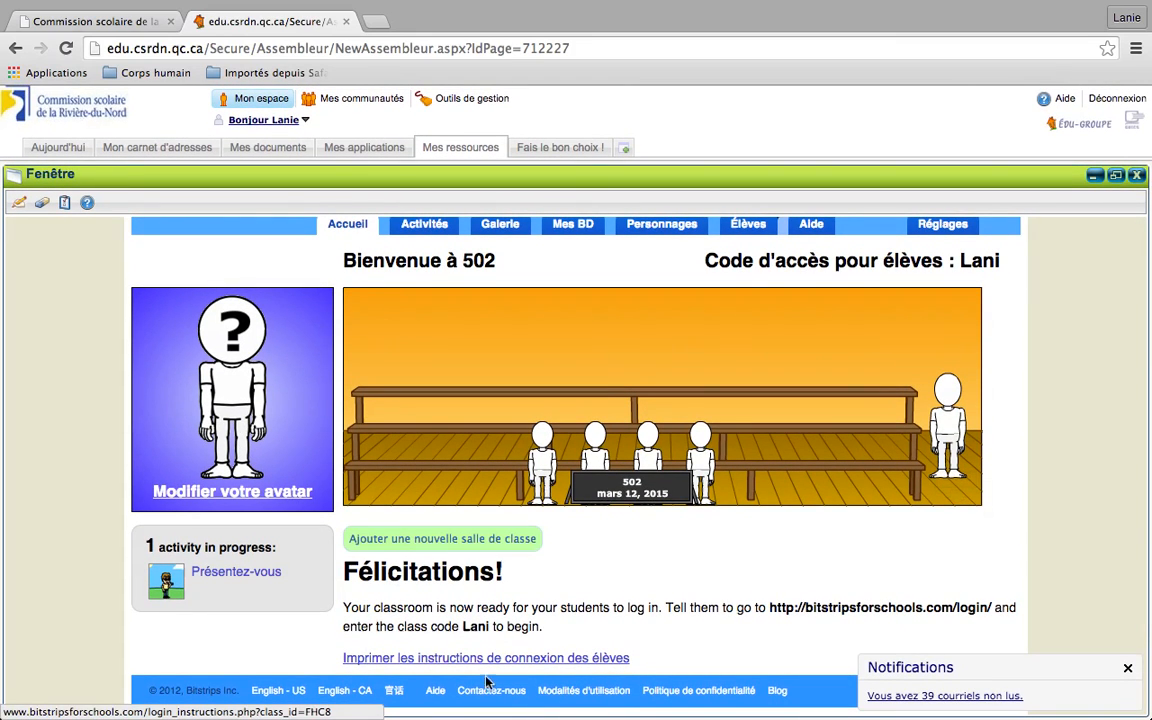
# Open the printable student login instructions, cancel printing, and close that tab
pyautogui.click(441, 659)
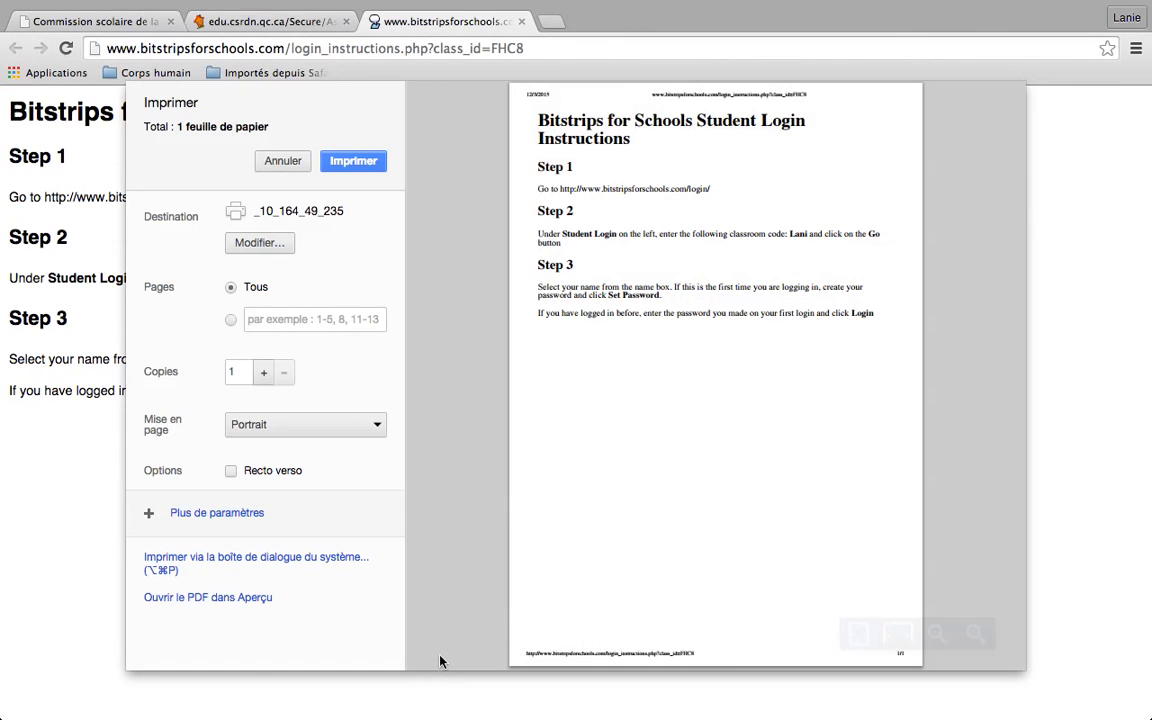
pyautogui.click(281, 163)
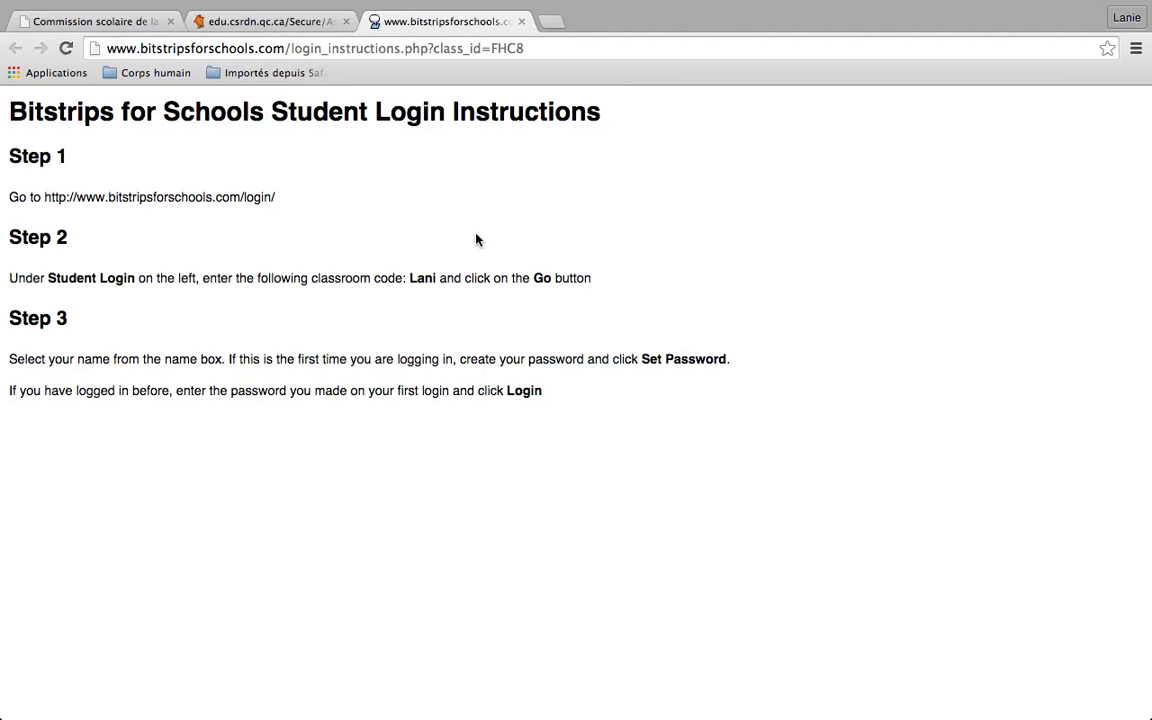
pyautogui.click(522, 22)
# Take Chrome out of full screen, back on the 502 classroom page
pyautogui.scroll(3, 476, 406)
pyautogui.scroll(-3, 476, 411)
pyautogui.scroll(3, 473, 406)
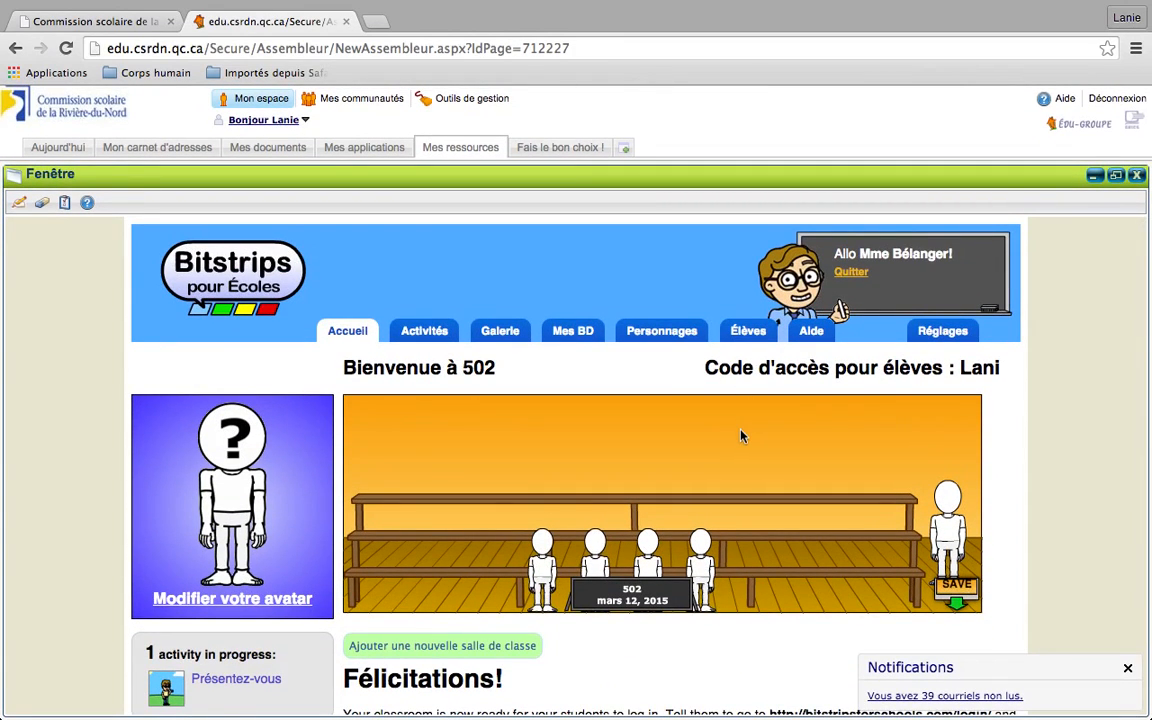
pyautogui.moveTo(900, 1)
pyautogui.click(1122, 10)
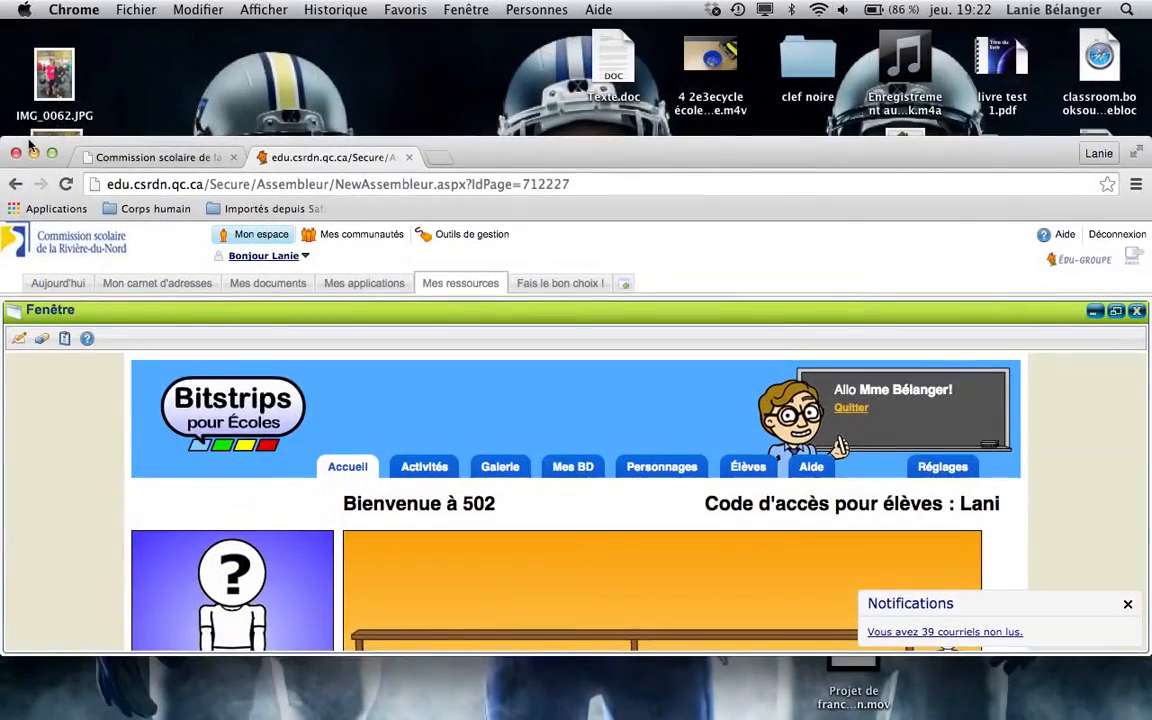